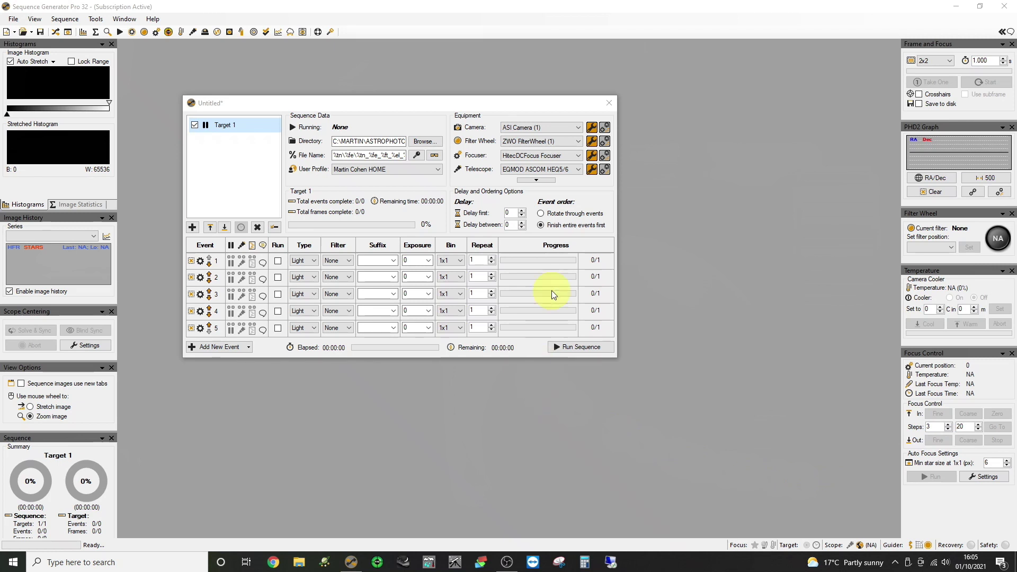
Select ZWO Focuser (1) as the focuser and show the advanced options in its ZWO EAF setup dialog
left_click(577, 156)
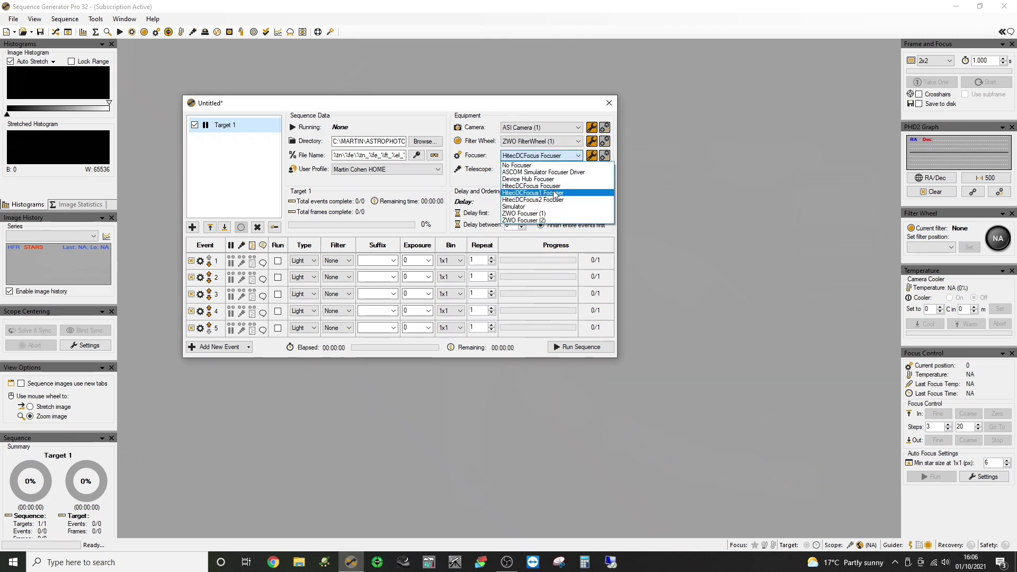
left_click(543, 213)
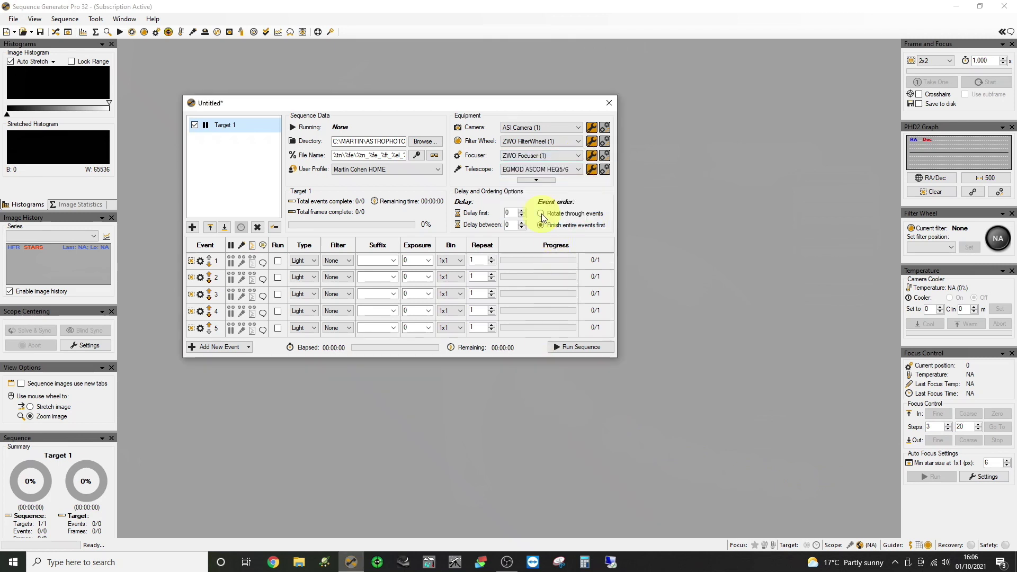
left_click(592, 155)
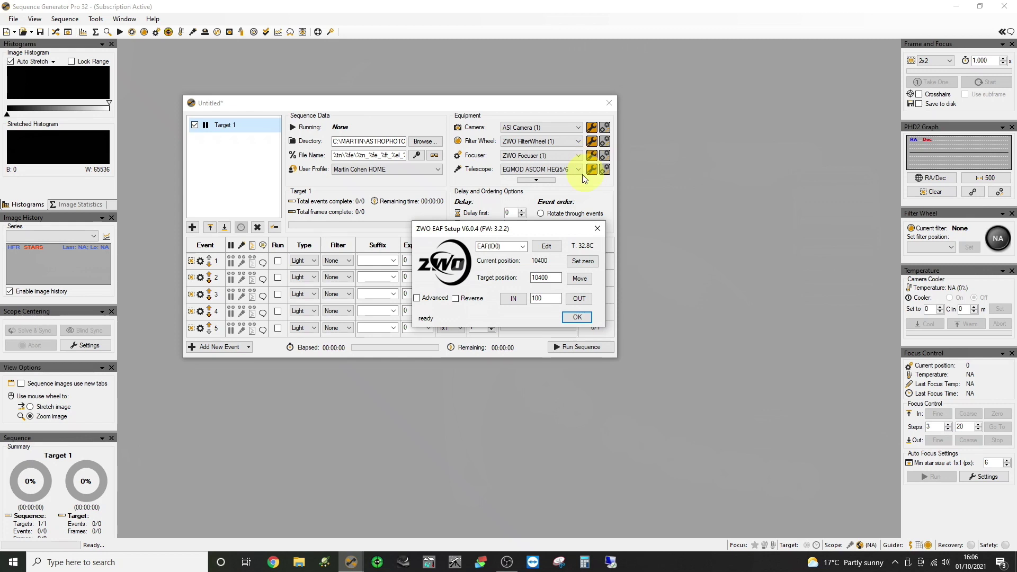
left_click_drag(539, 230, 523, 376)
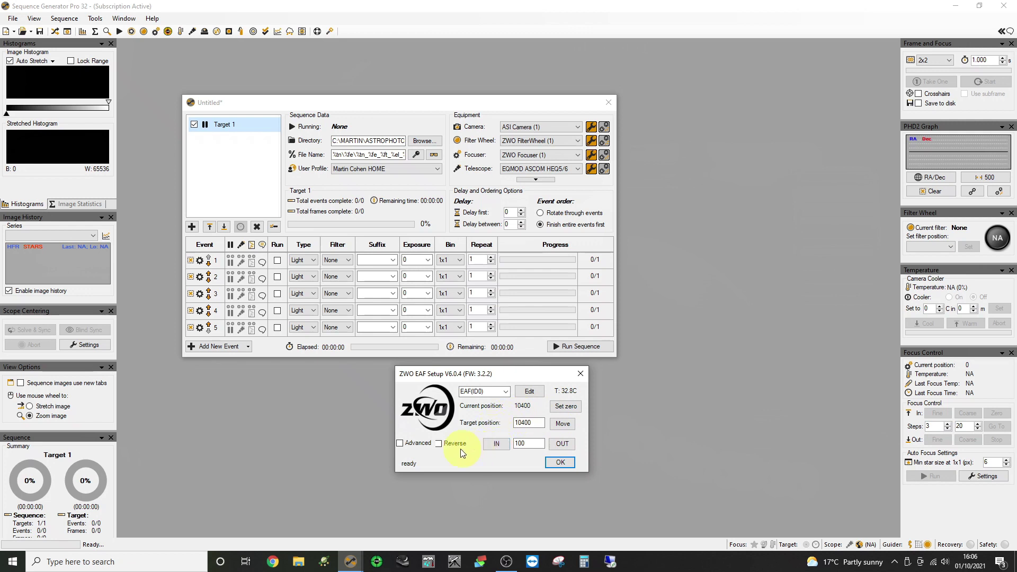
left_click(400, 443)
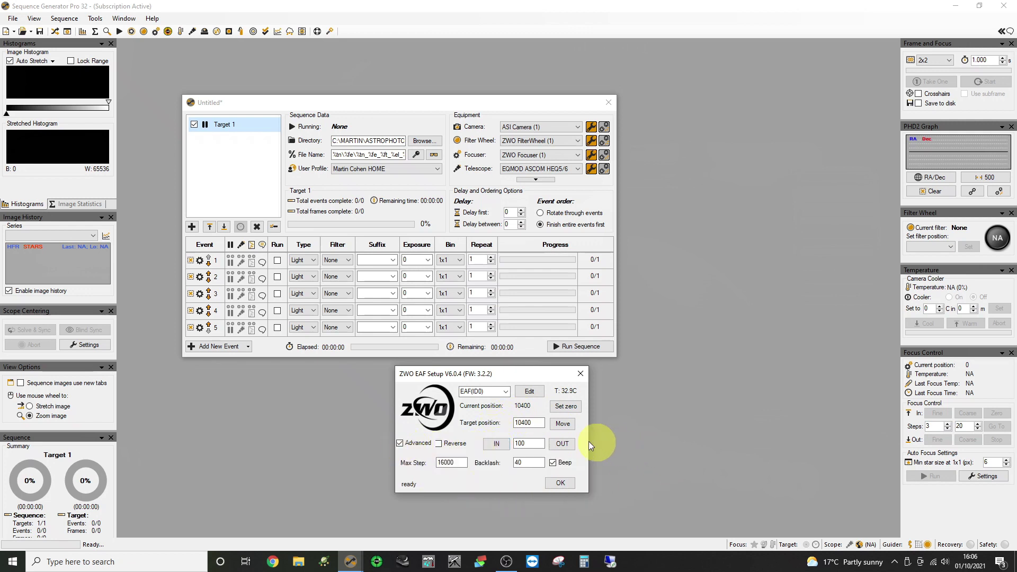
left_click(530, 393)
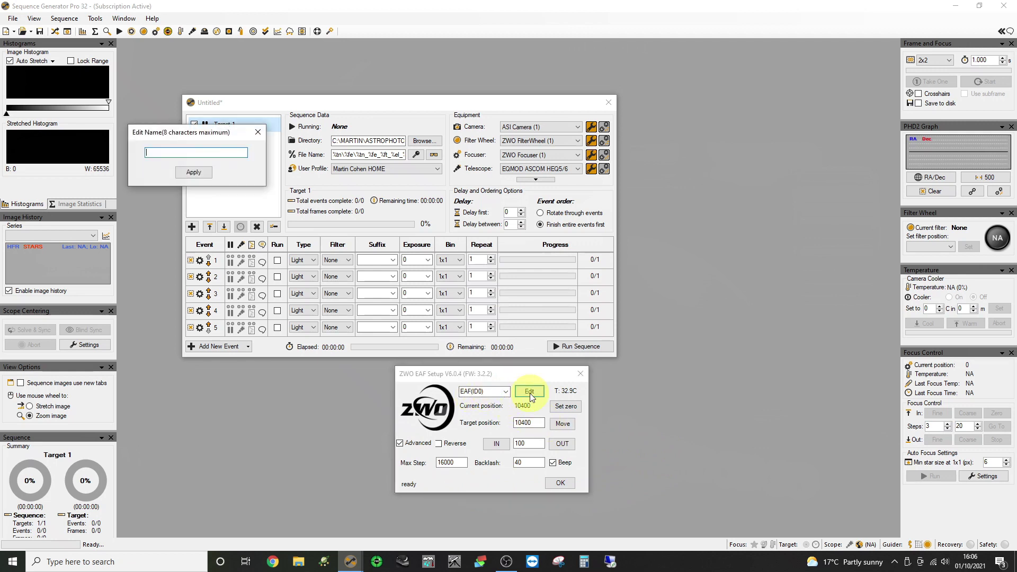
left_click_drag(219, 128, 547, 314)
left_click(581, 313)
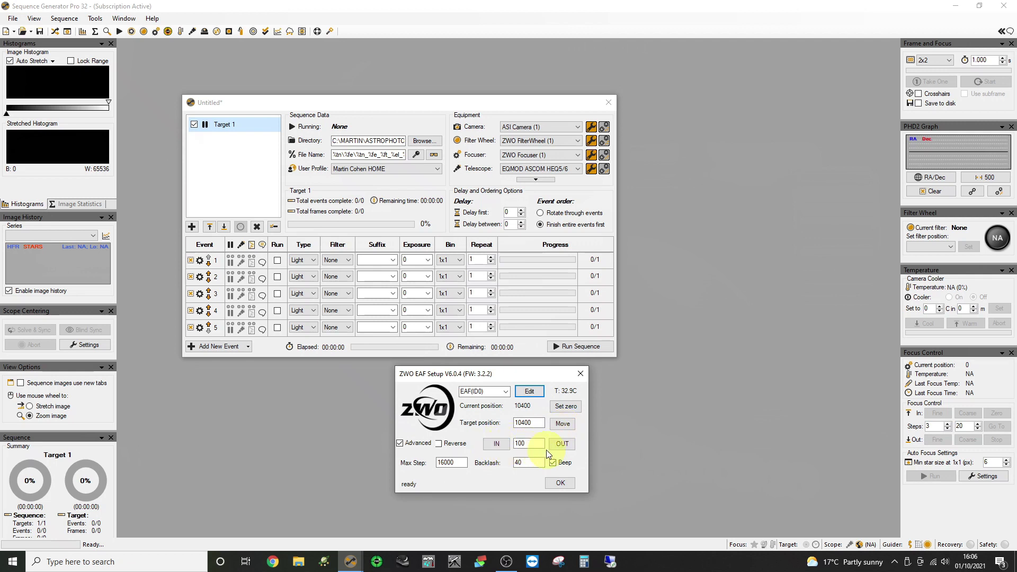
Move the focuser inward three times by 100 steps each
double_click(532, 443)
left_click(497, 443)
left_click(496, 443)
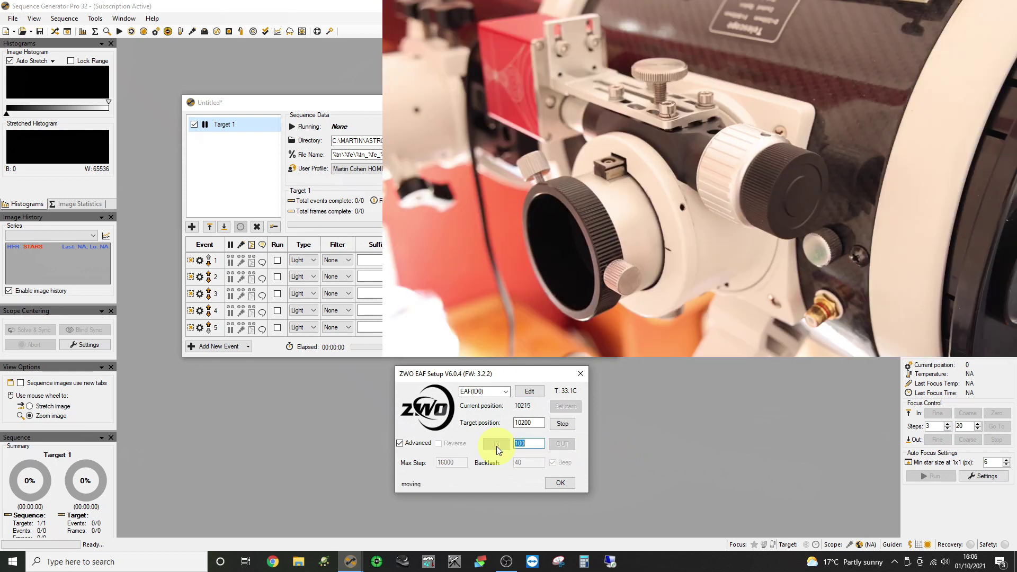
left_click(497, 444)
Set the movement increment to 1000 steps and move the focuser inward repeatedly until it reaches position 1100
left_click_drag(530, 447, 516, 446)
type("1000")
left_click(492, 445)
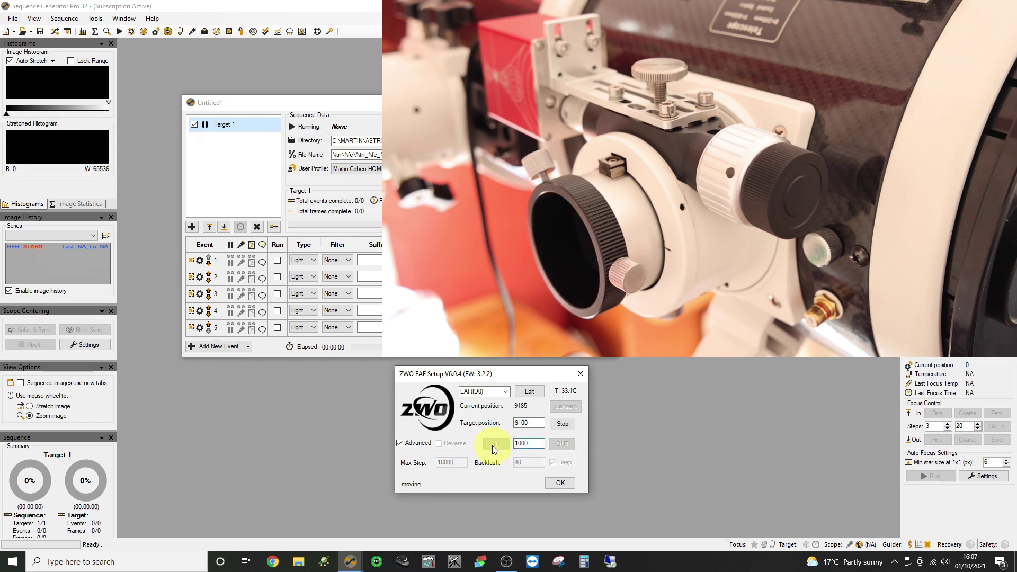
left_click(491, 446)
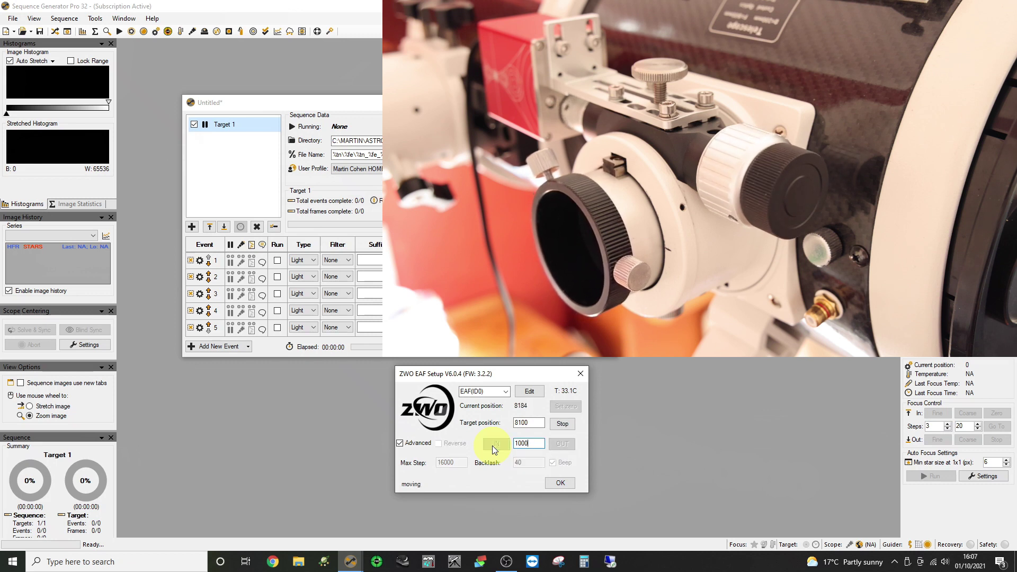
left_click(491, 446)
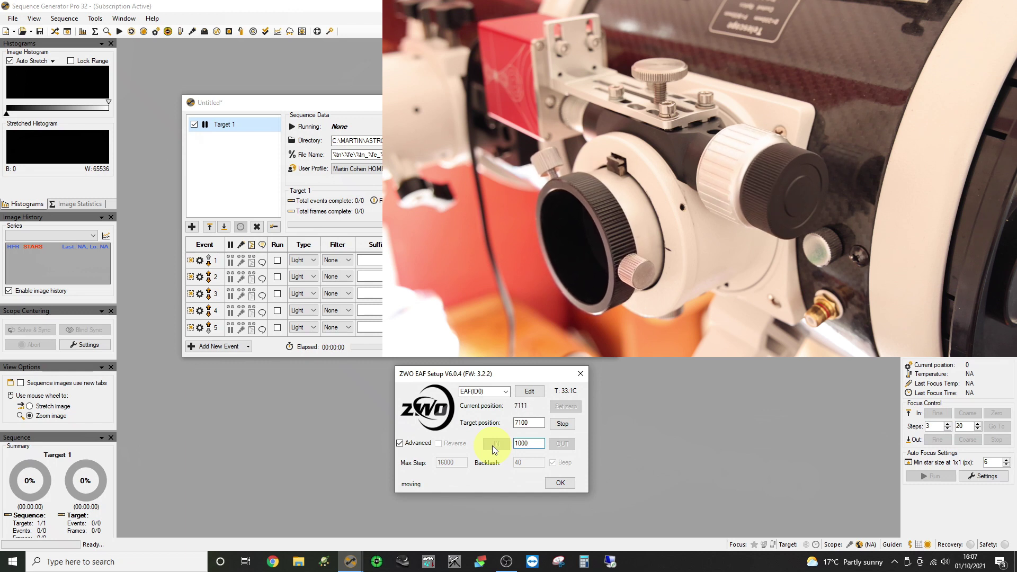
left_click(491, 446)
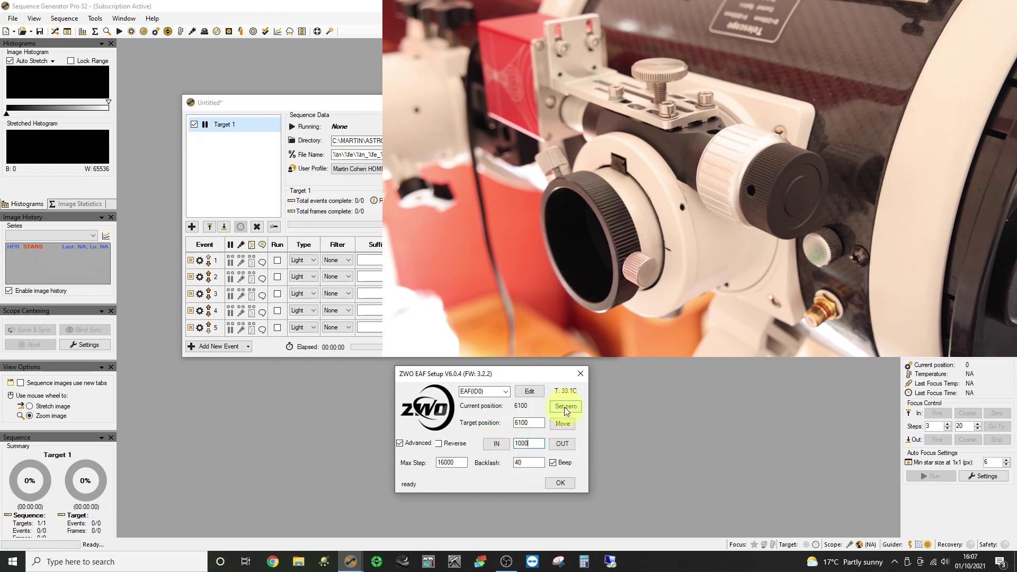
left_click(497, 445)
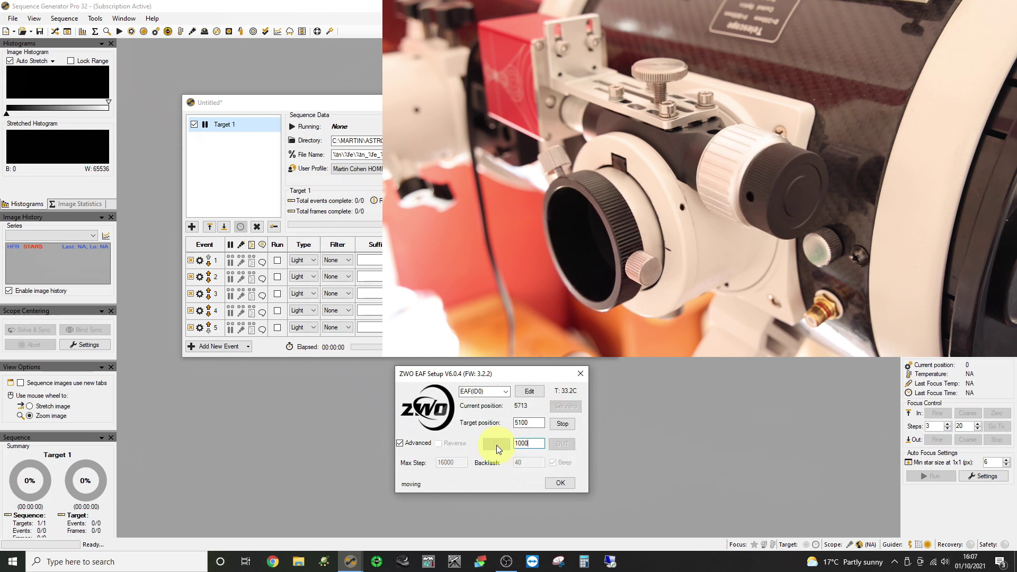
left_click(496, 445)
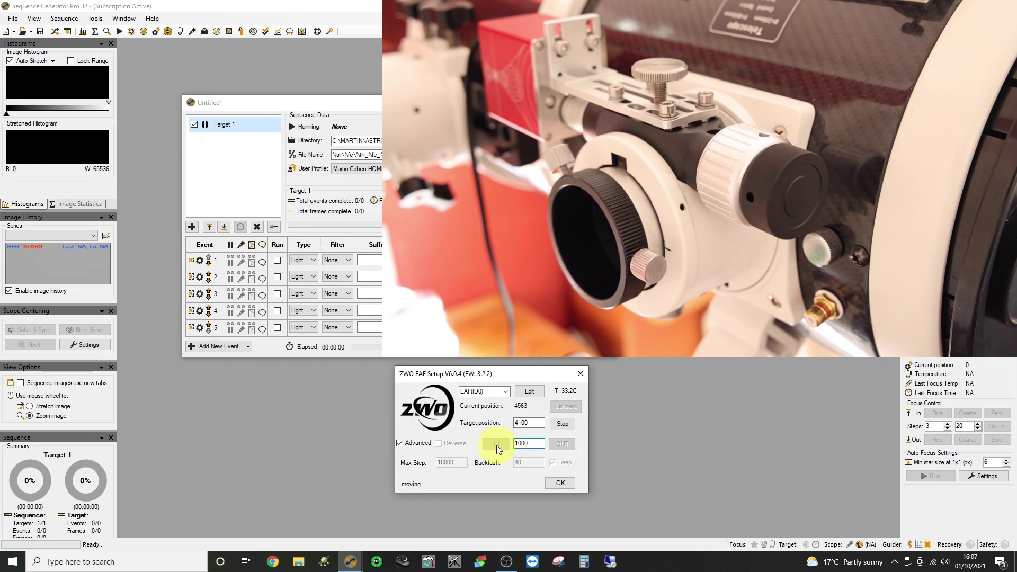
left_click(496, 445)
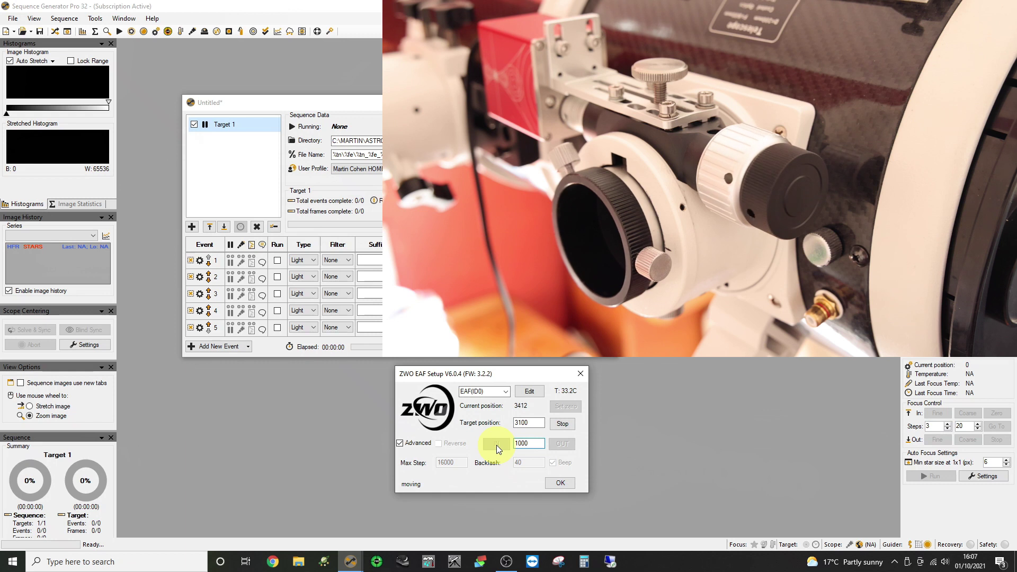
left_click(496, 444)
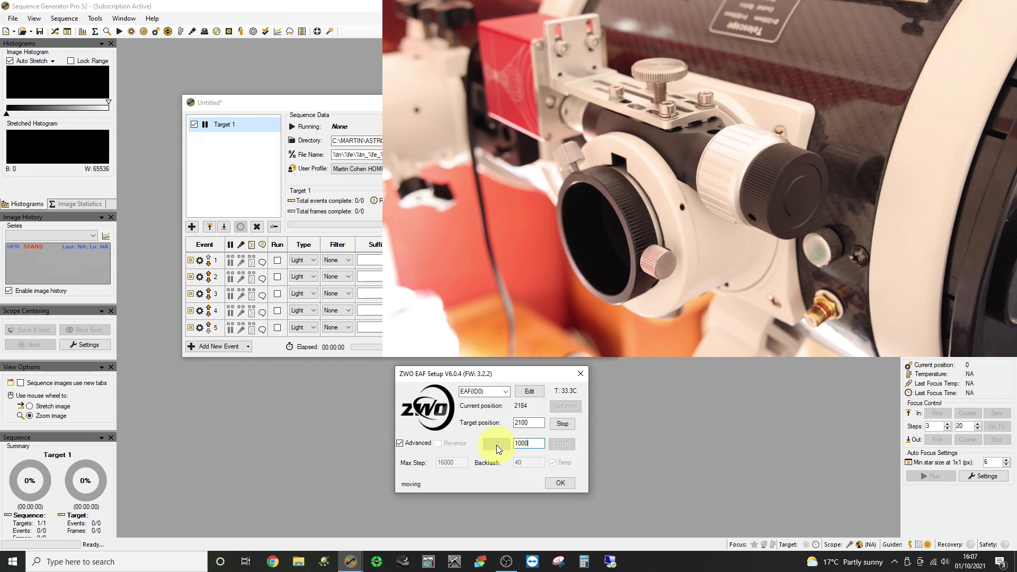
left_click(497, 445)
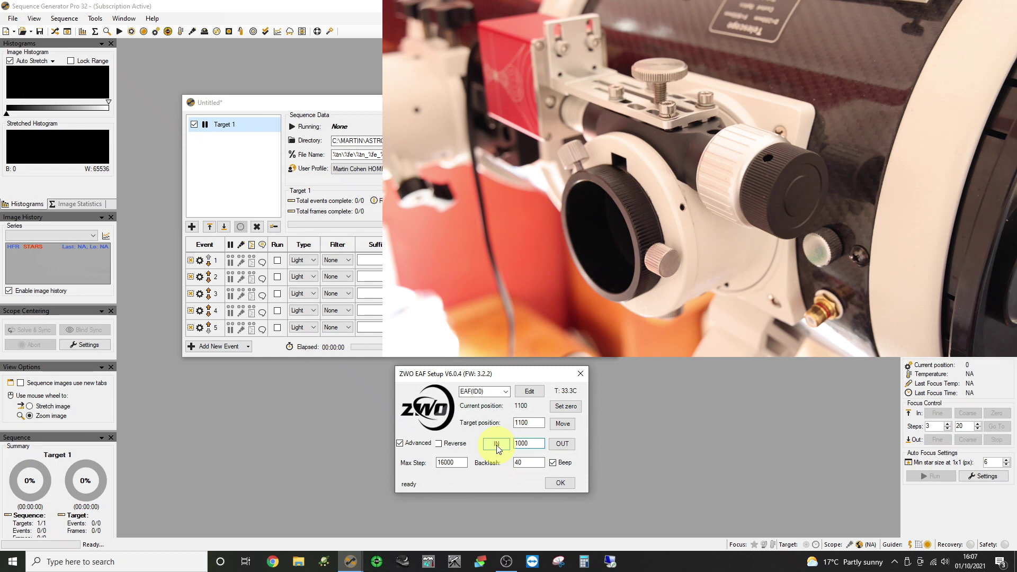
Zero the focuser at its current position and move it outward in 5000-step increments to position 15000
left_click(566, 407)
left_click(563, 447)
double_click(522, 444)
type("5000")
left_click(564, 447)
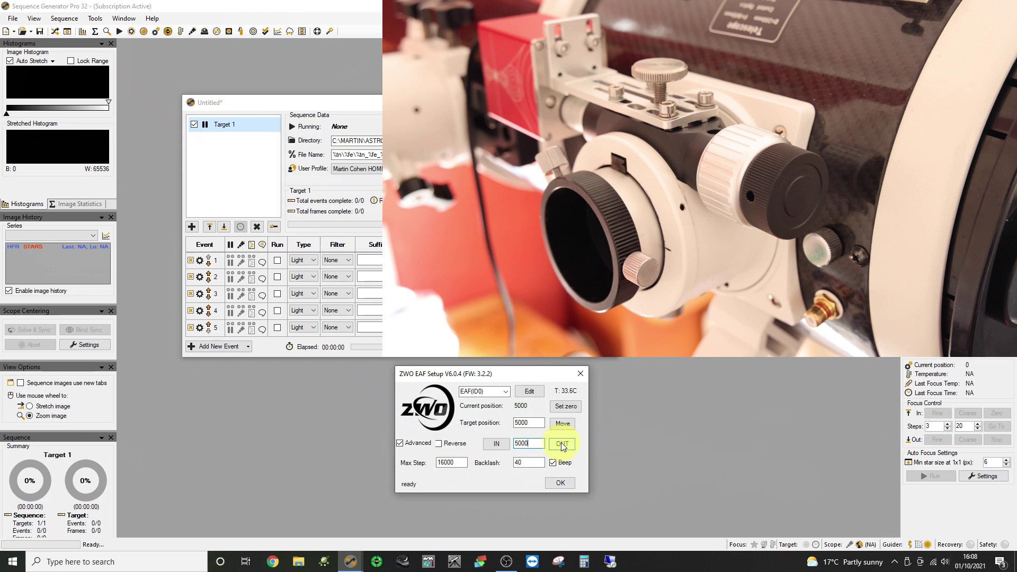
left_click(560, 445)
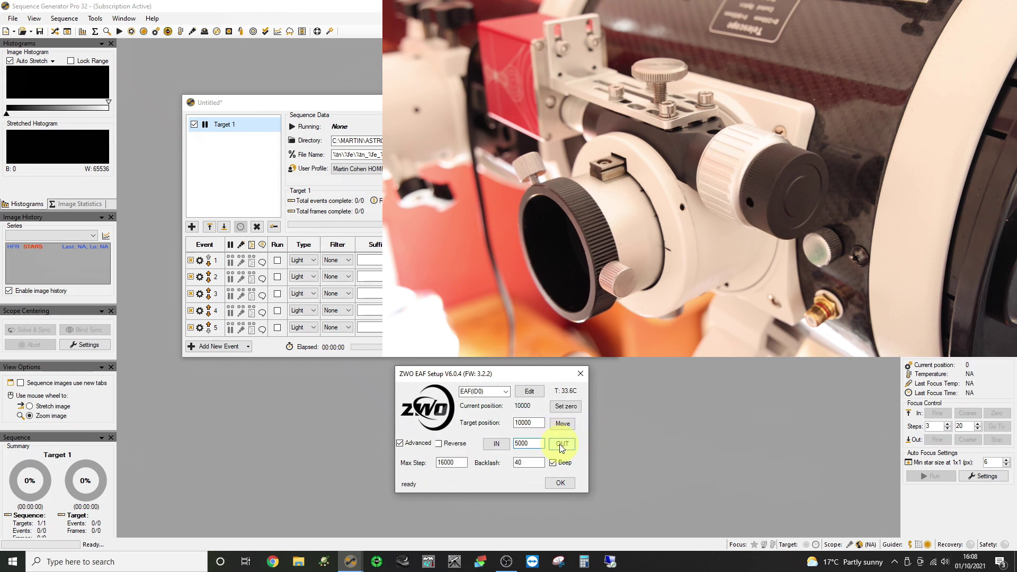
left_click(561, 444)
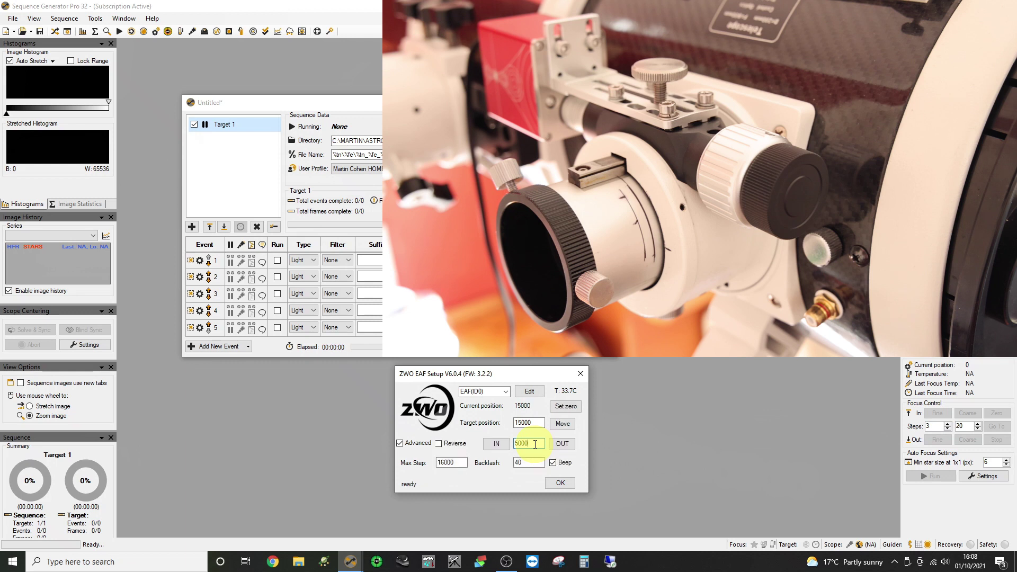
Set the movement increment to 1000 steps, run the focuser outward to the 16000 limit and bring it back to 15000
left_click_drag(535, 444, 494, 446)
type("1000")
left_click(562, 444)
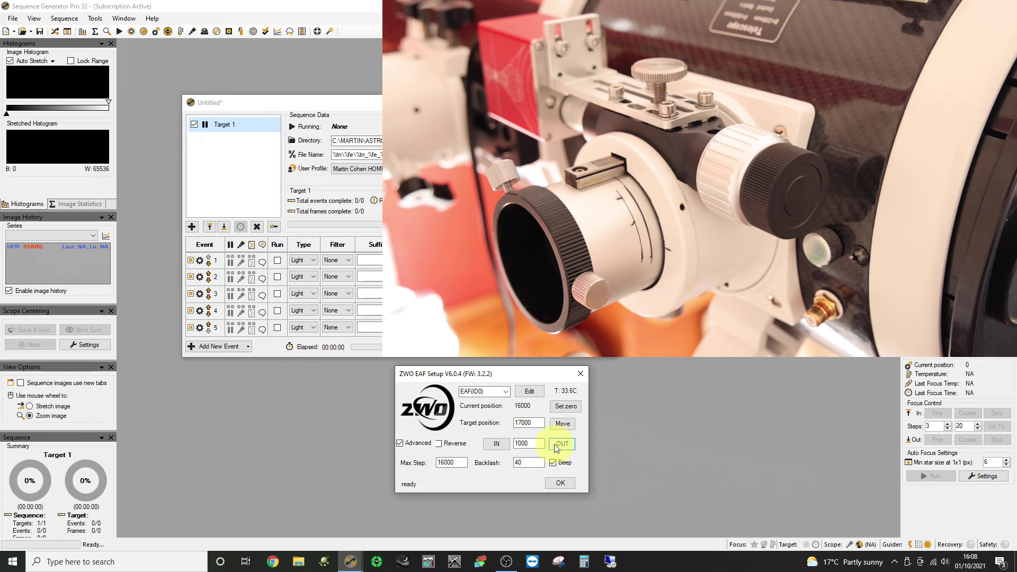
left_click(496, 444)
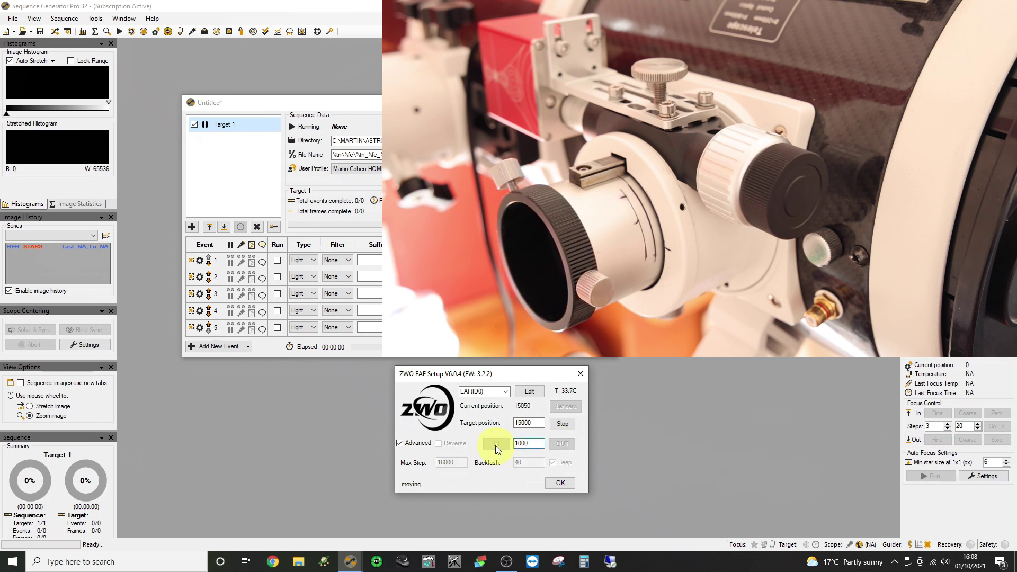
Set the movement increment to 200 steps, move the focuser outward to 16000 and back in to 15800
left_click_drag(528, 444, 518, 444)
type("200")
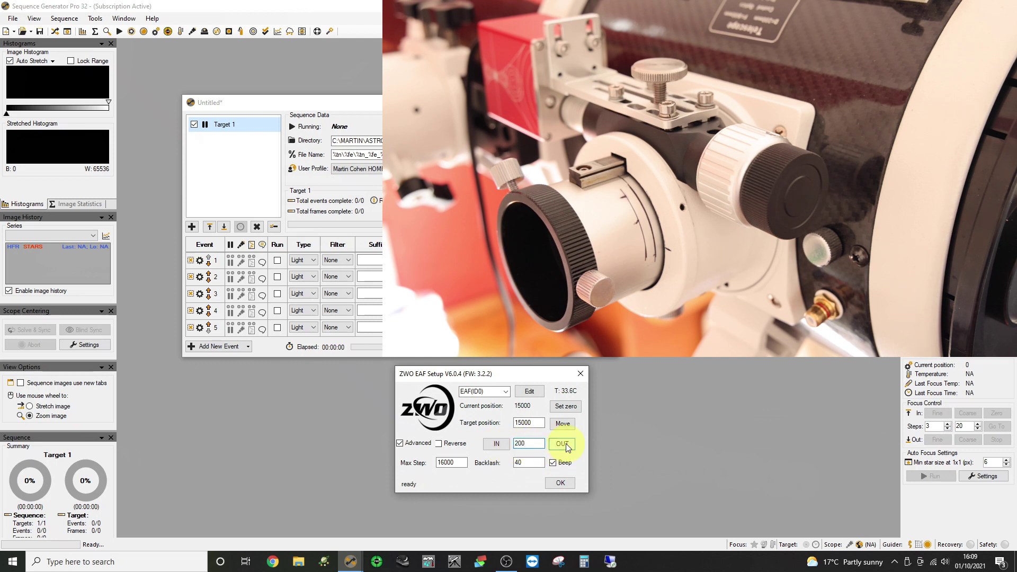
double_click(565, 446)
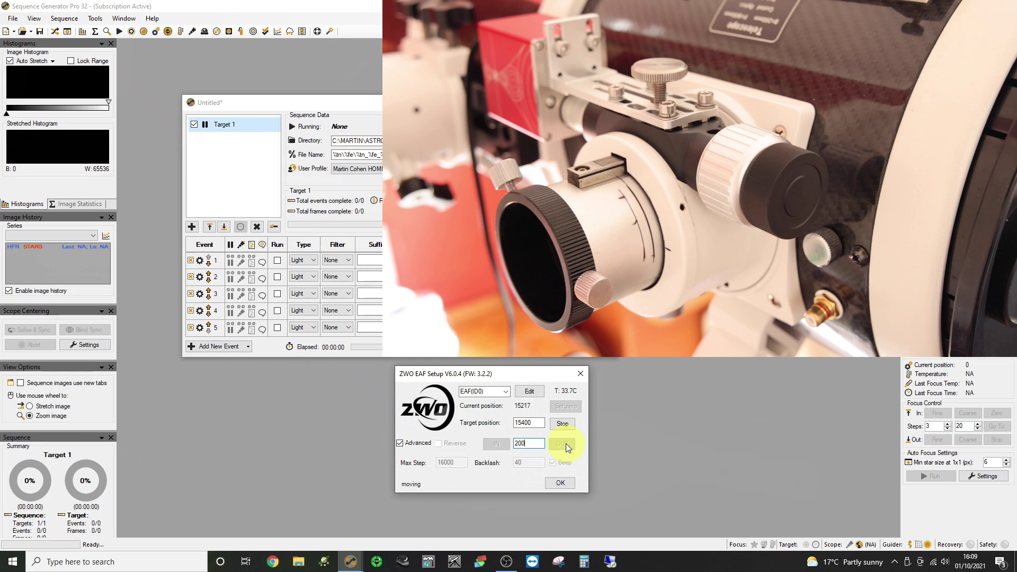
left_click(566, 445)
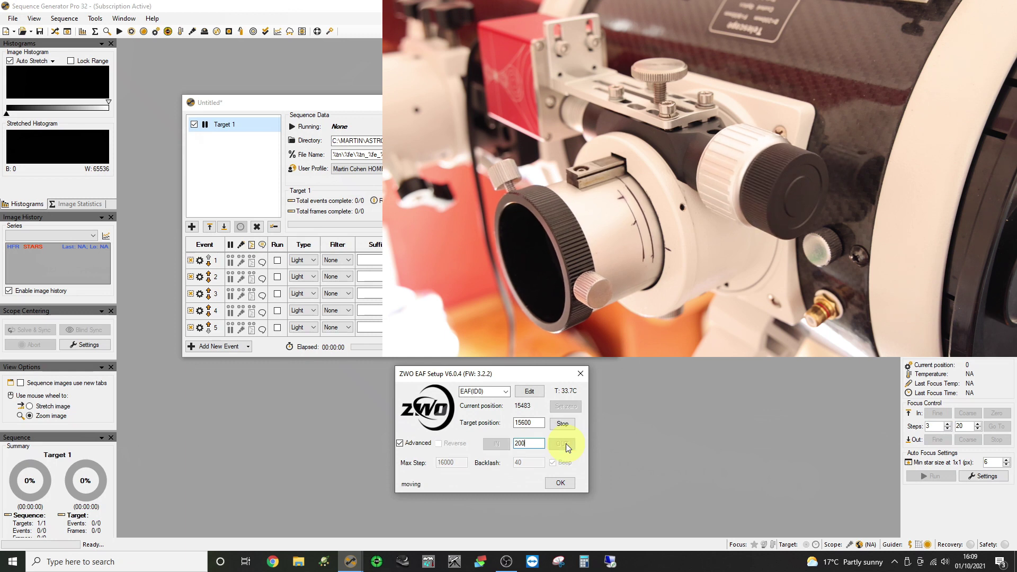
left_click(566, 444)
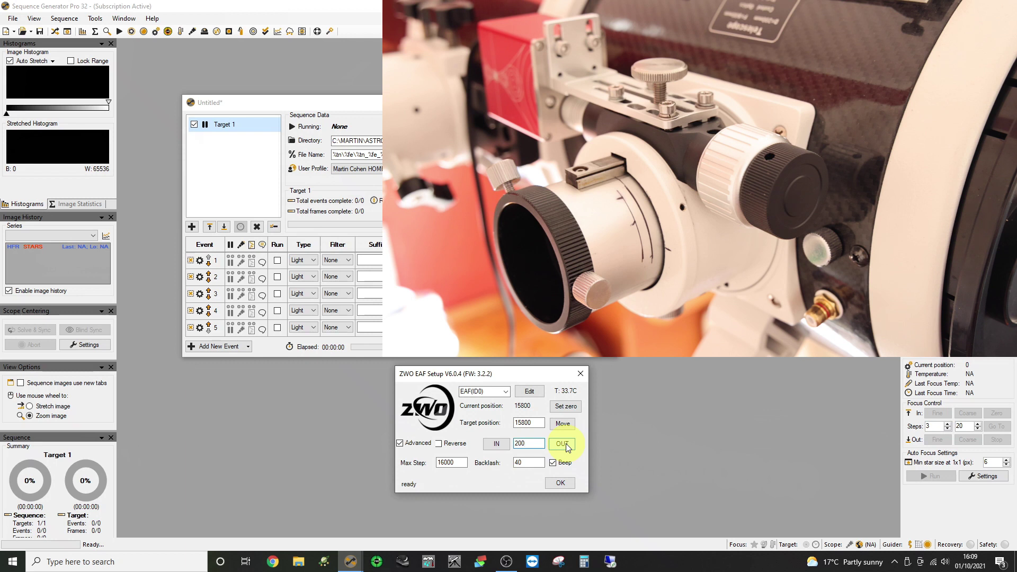
left_click(566, 445)
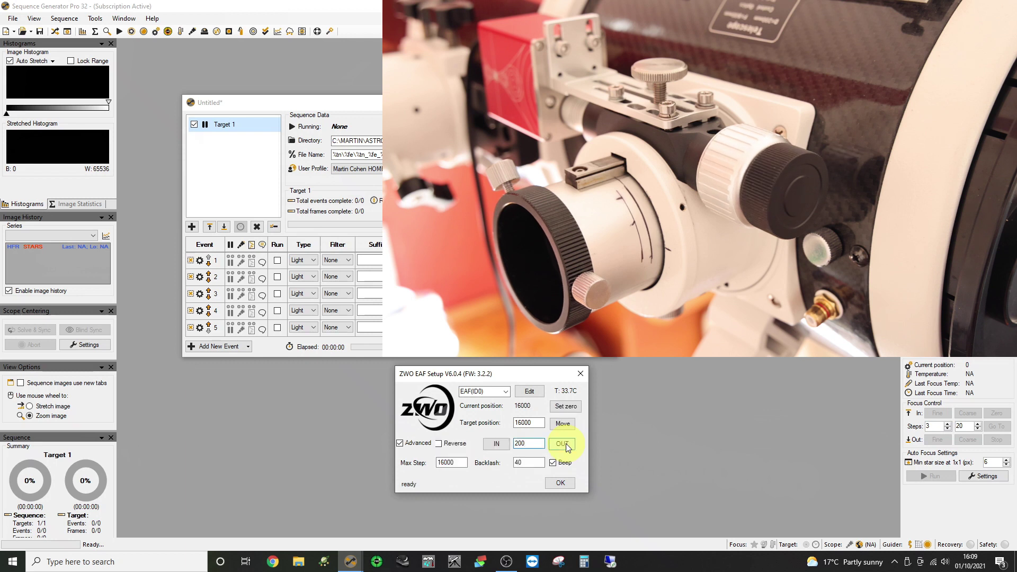
left_click(491, 447)
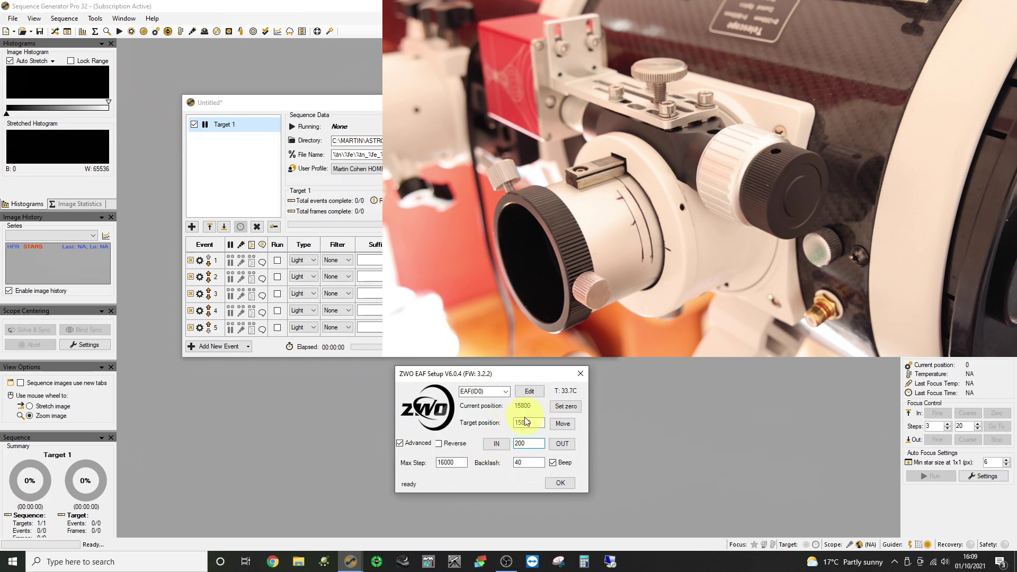
Set the focuser's maximum step to 15800 and move it to target position 12000
double_click(463, 463)
type("15800")
key("Tab")
type("120")
left_click(562, 425)
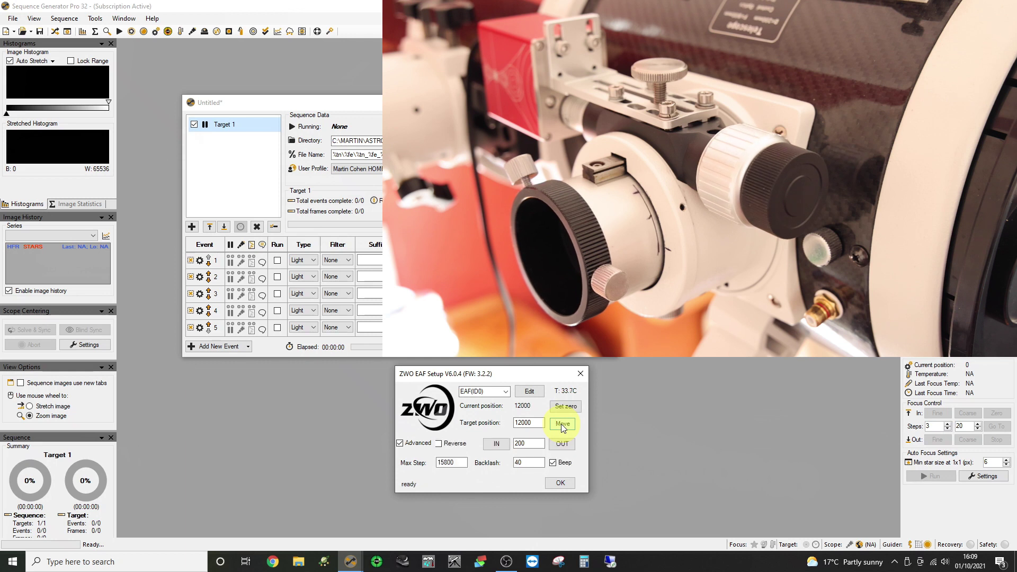
Move the focuser to target position 11000 and from there to 11300
left_click_drag(542, 423, 518, 423)
type("1000")
left_click(561, 425)
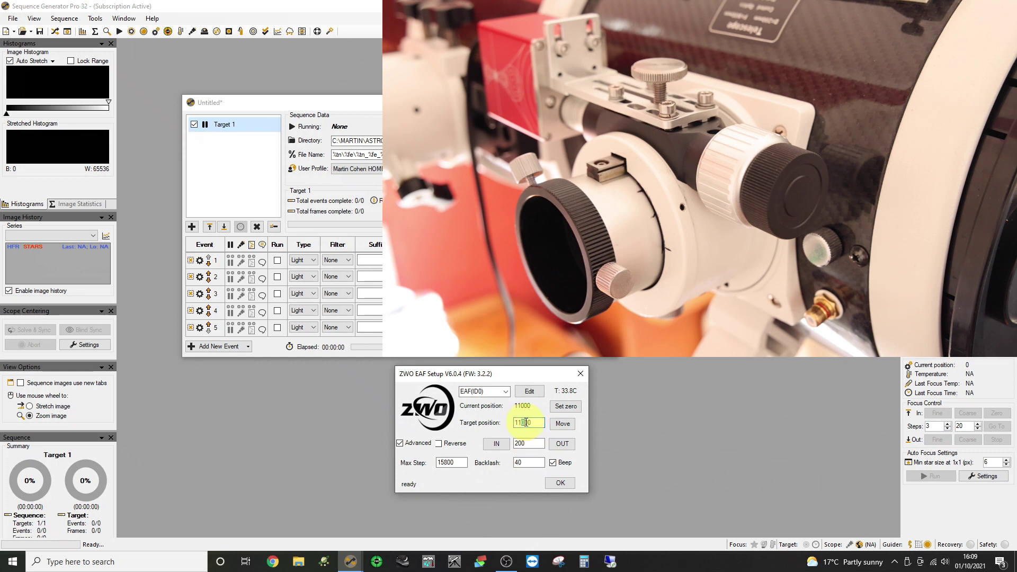
type("3")
left_click(562, 425)
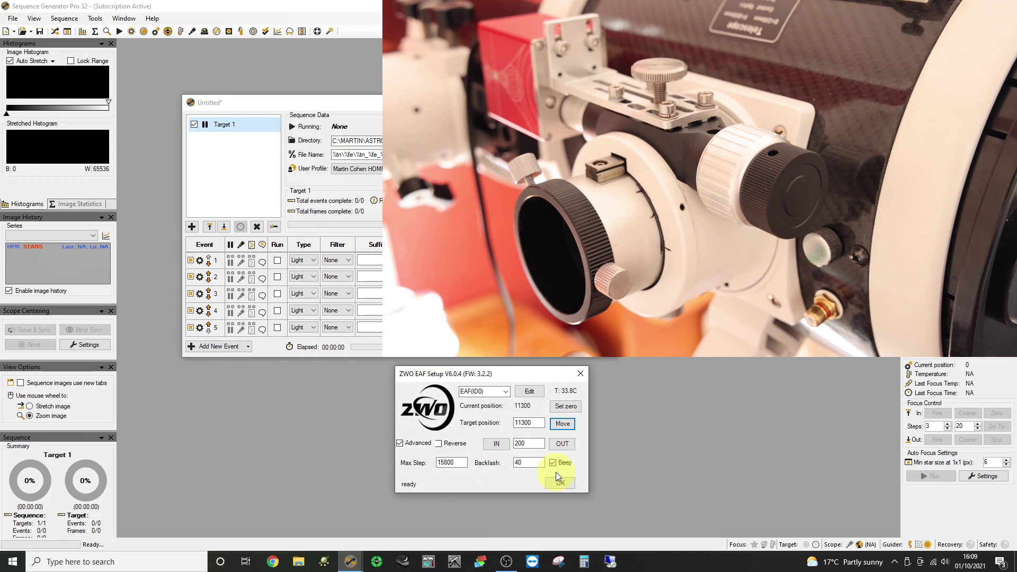
Set the focuser's backlash to 0 and test it by moving alternately outward and inward by 200 steps
double_click(527, 463)
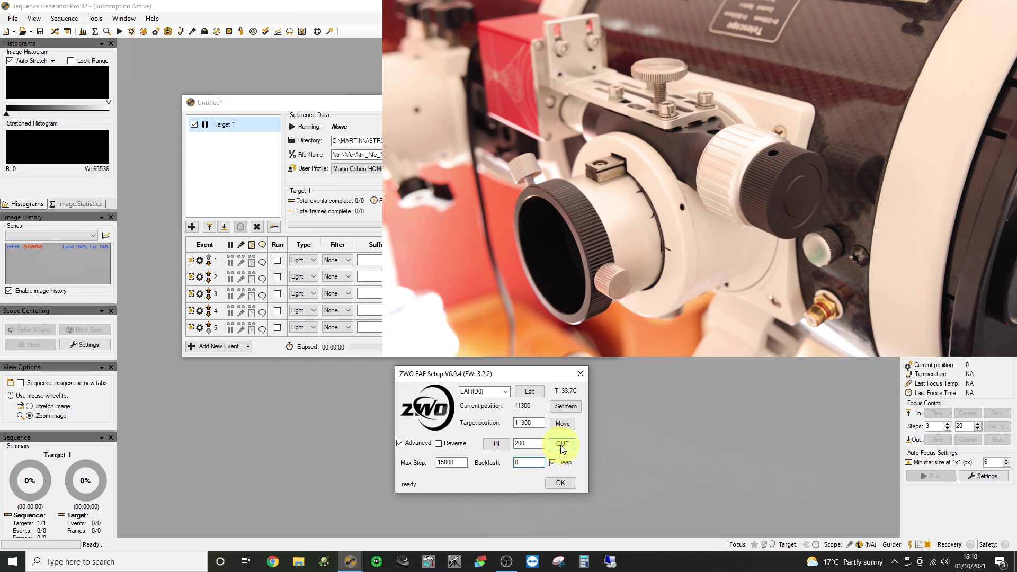
left_click(561, 445)
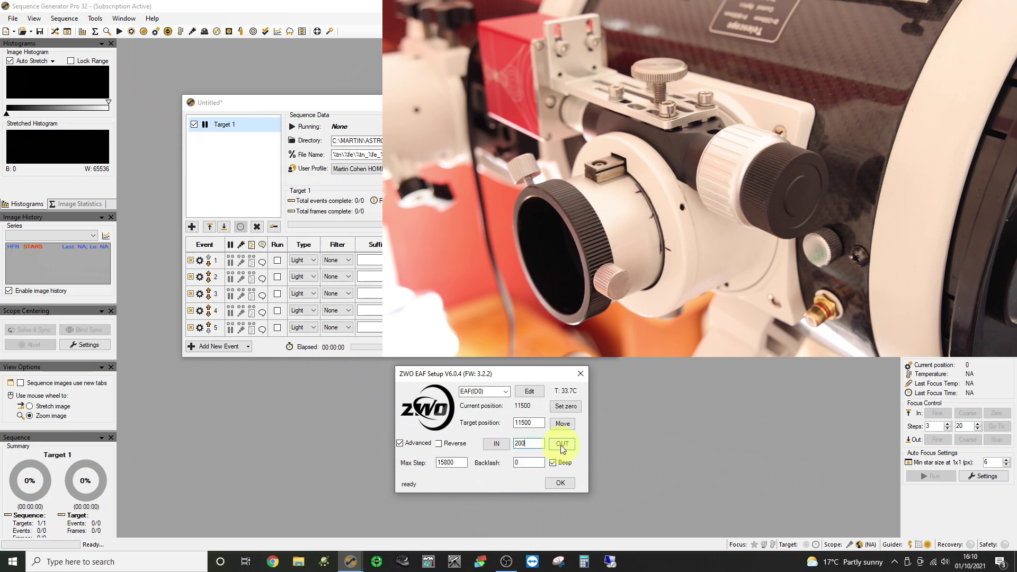
left_click(491, 446)
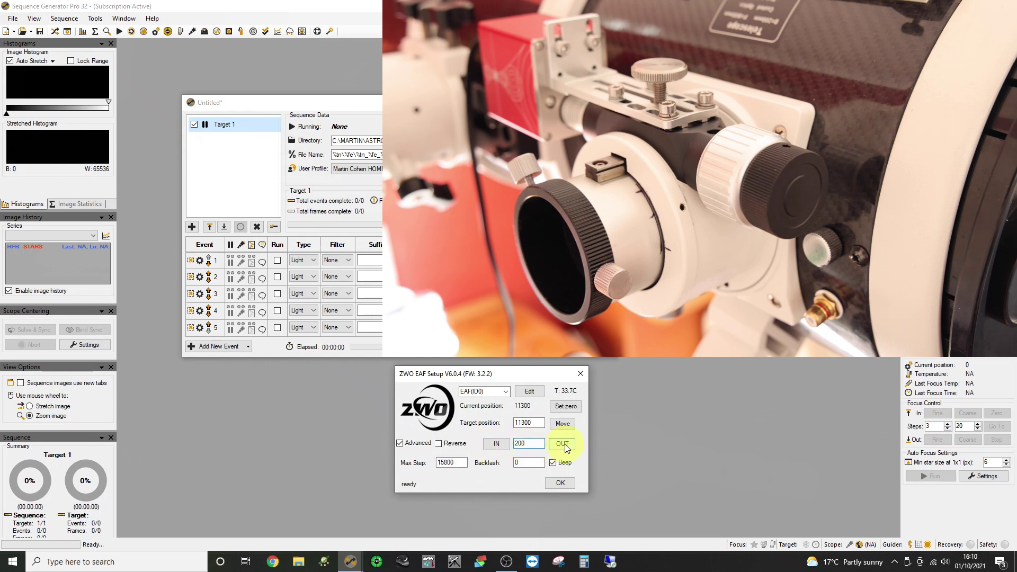
left_click(566, 448)
left_click(500, 445)
left_click(564, 444)
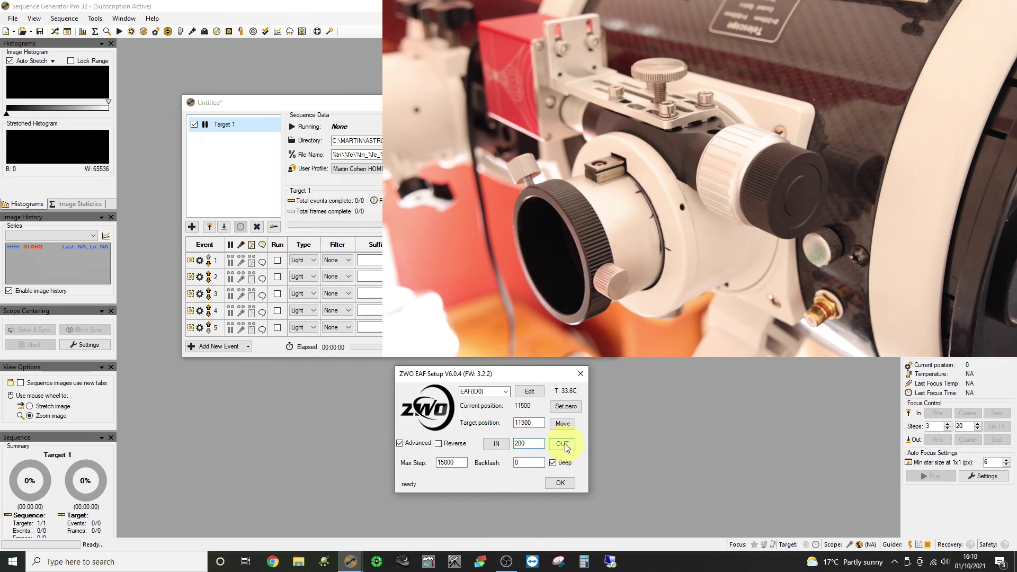
Test the backlash by moving the focuser inward in 200-step increments to 10900, then back outward to 11300
left_click(499, 443)
left_click(499, 444)
left_click(498, 444)
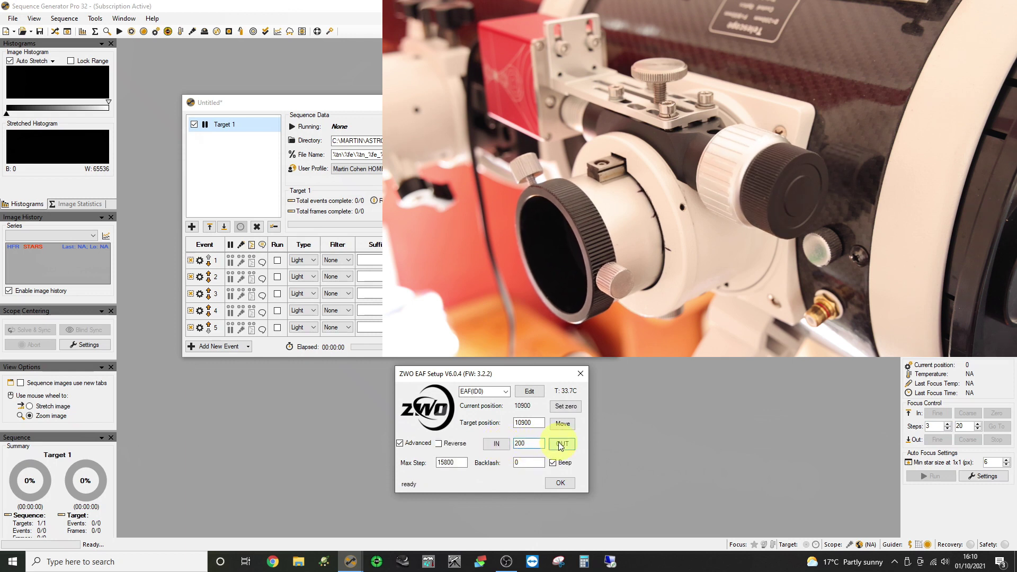
left_click(559, 443)
left_click(560, 444)
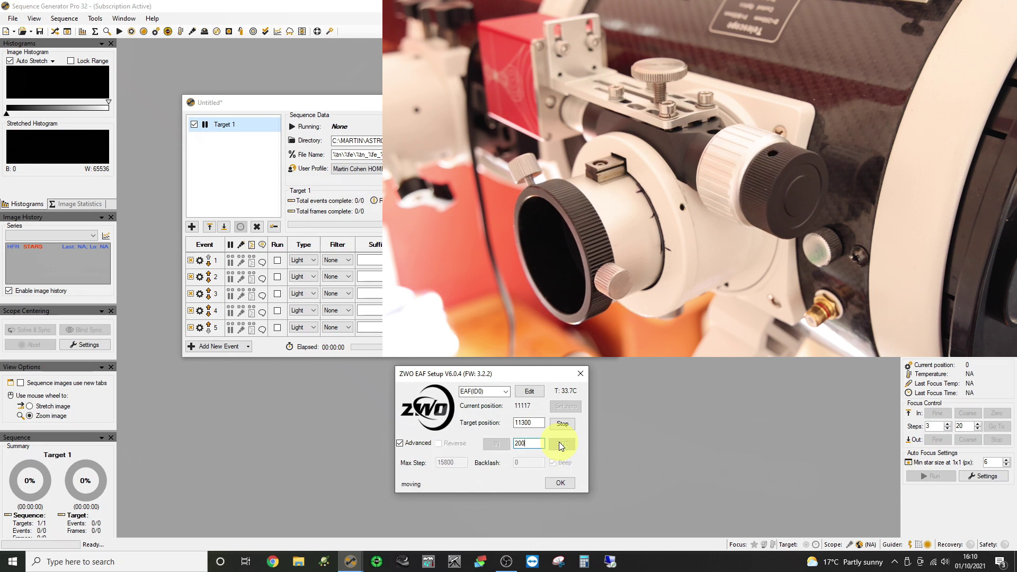
Set the movement increment to 50 steps and move the focuser inward in stages to position 11150
double_click(528, 446)
type("50")
left_click(504, 443)
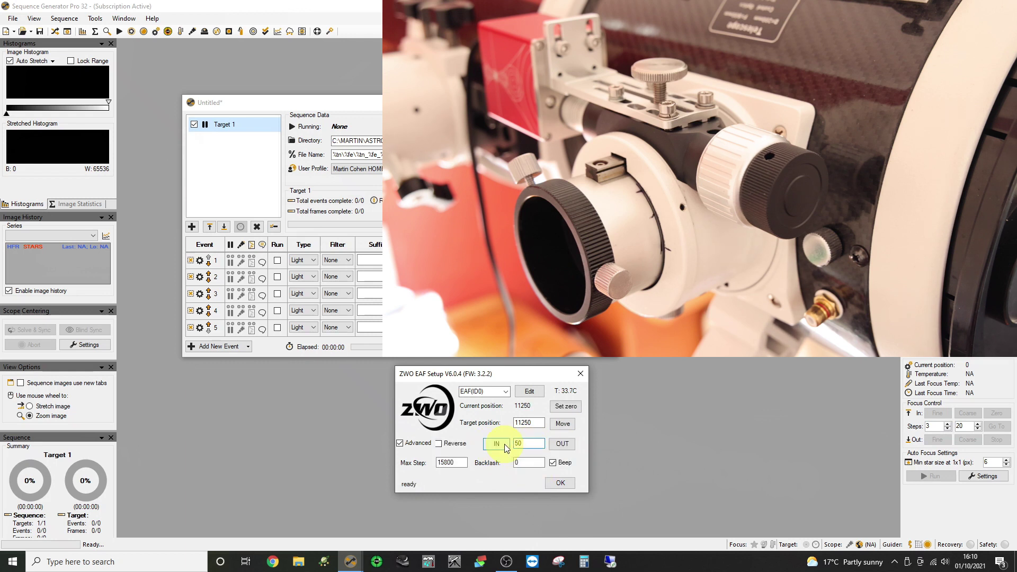
left_click(504, 445)
left_click(504, 444)
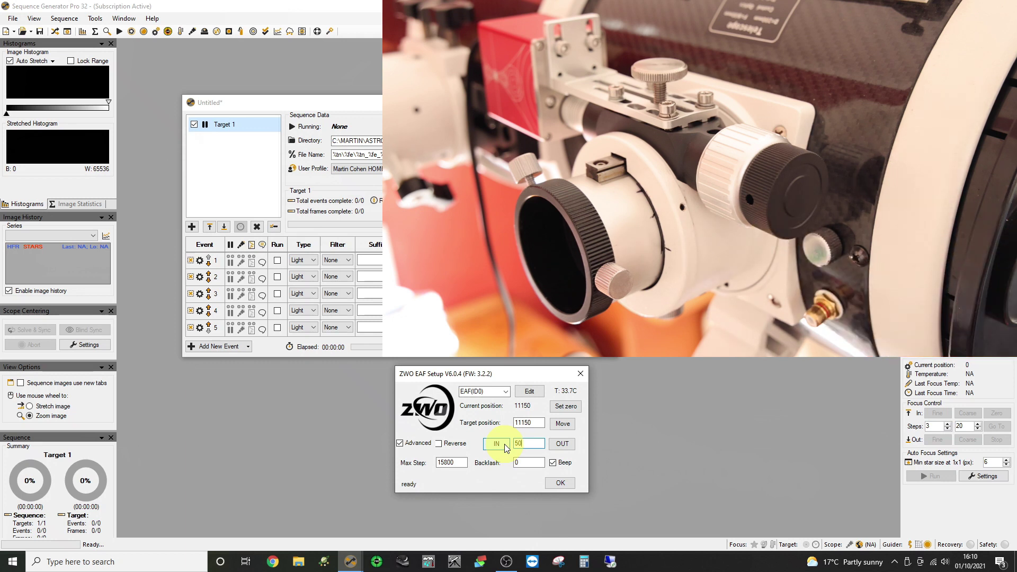
Set the movement increment to 500 steps, move the focuser inward to 10650 and back outward to 11150
key("BackSpace")
type("00")
left_click(497, 444)
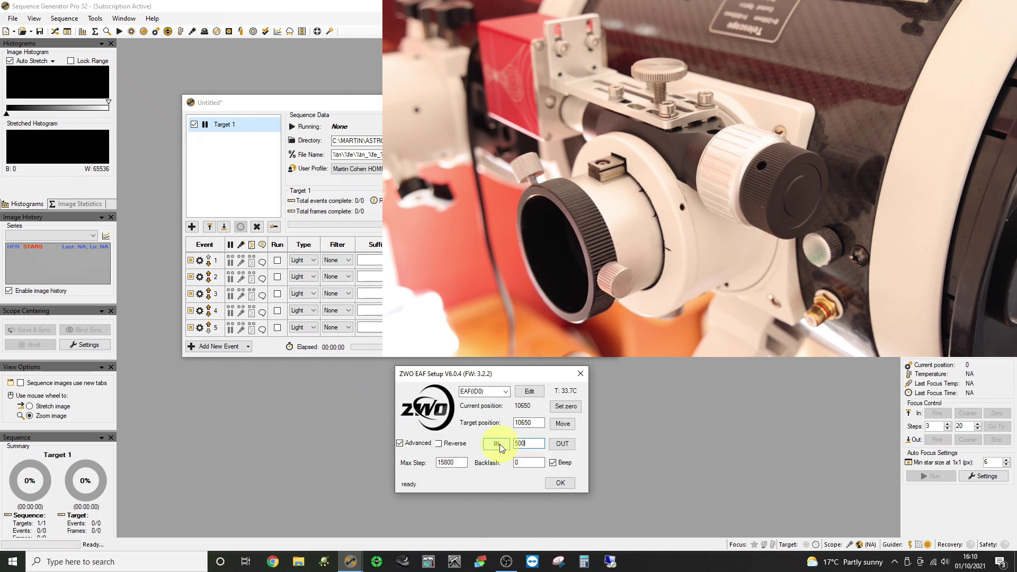
left_click(564, 444)
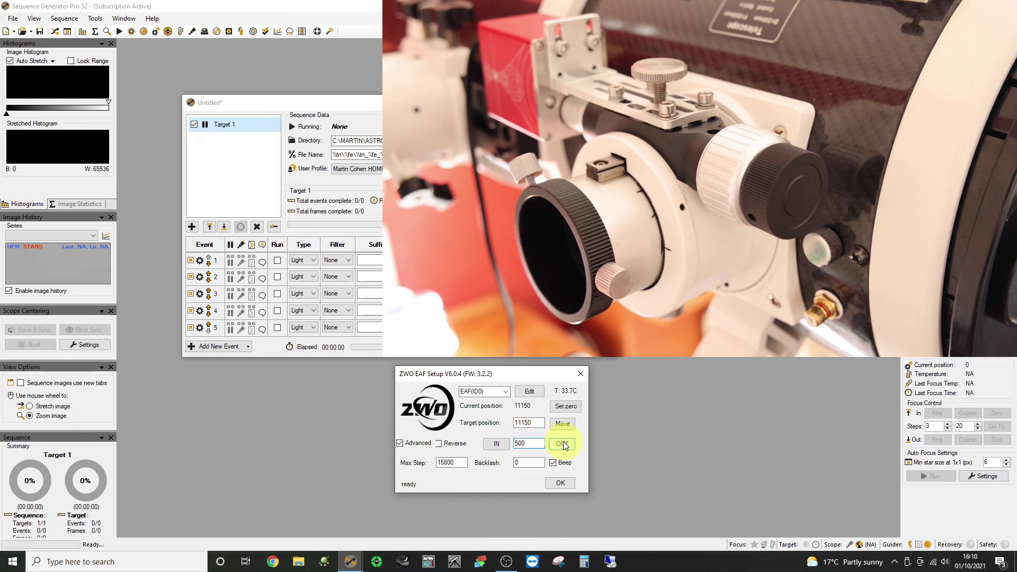
Set the movement increment to 10 steps and move the focuser outward in small increments to position 11190
double_click(528, 444)
type("10")
left_click(561, 444)
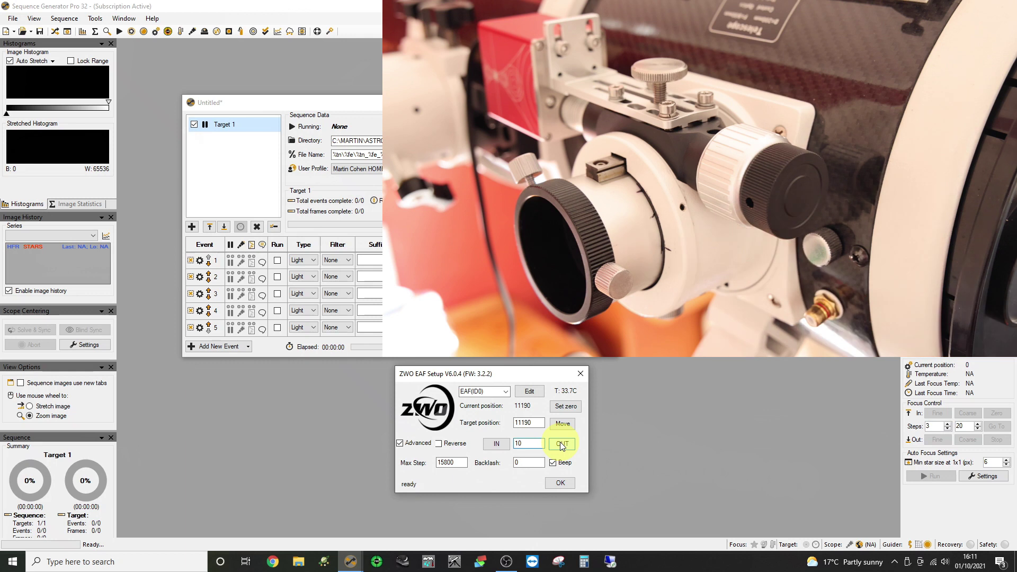
Set the focuser's backlash to 40 and test it by moving 500 steps inward to 10690 and back outward to 11190
double_click(521, 462)
type("4")
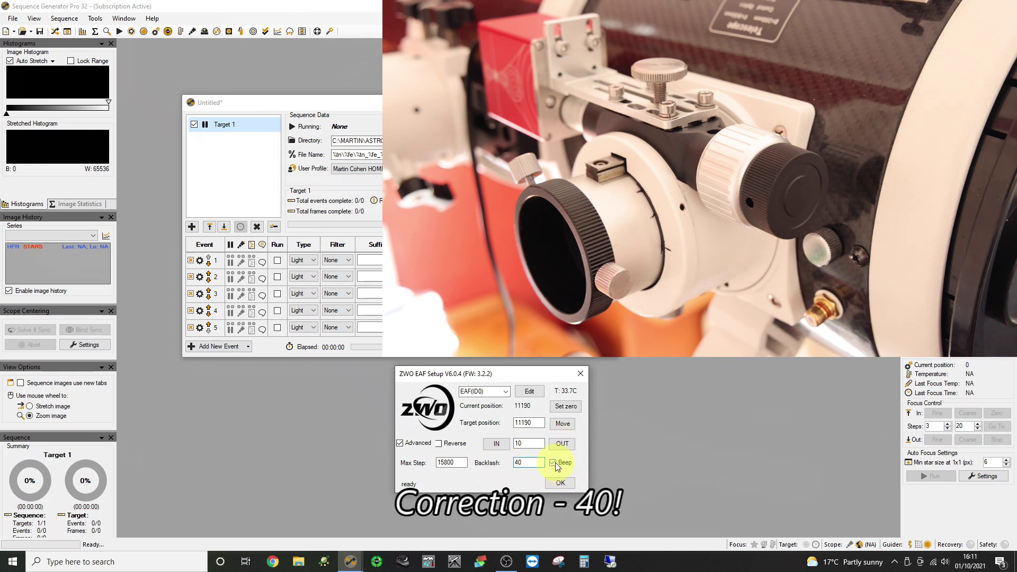
double_click(523, 443)
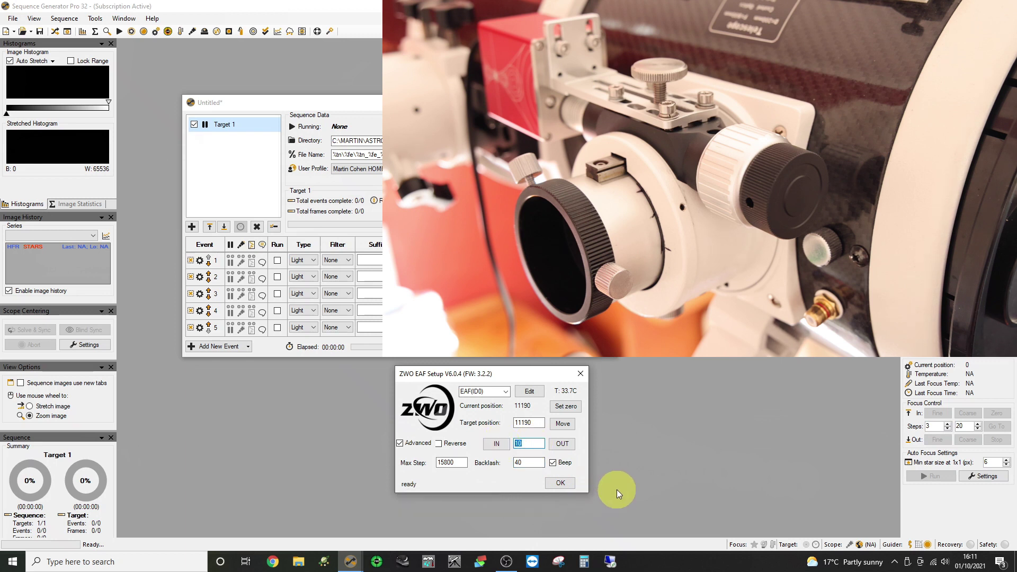
type("00")
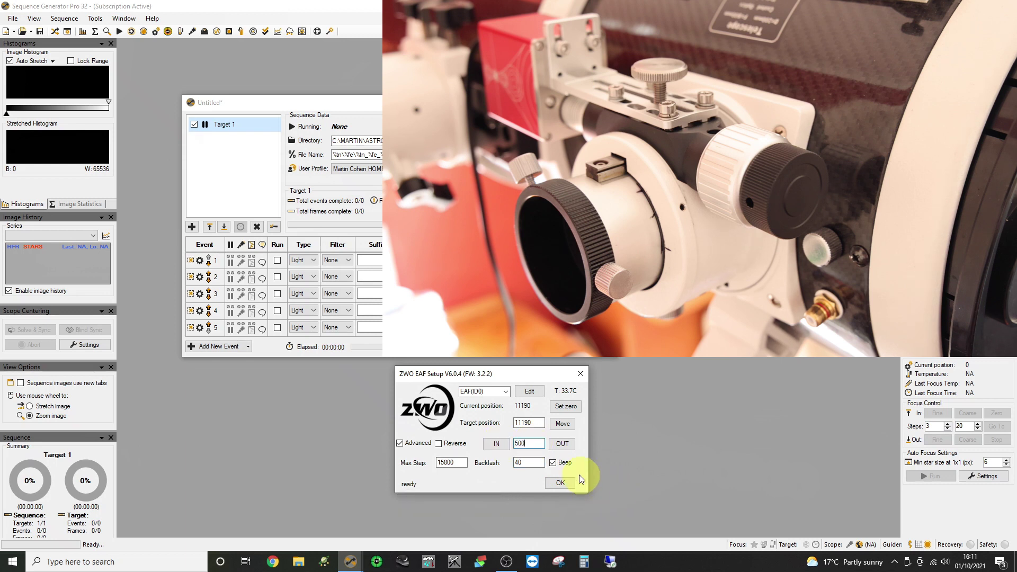
left_click(497, 445)
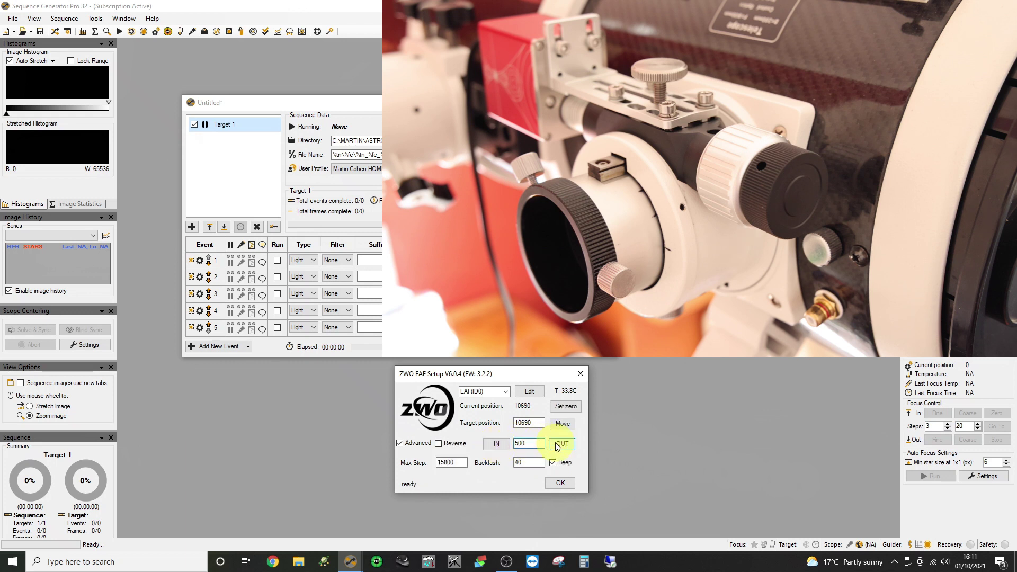
left_click(556, 445)
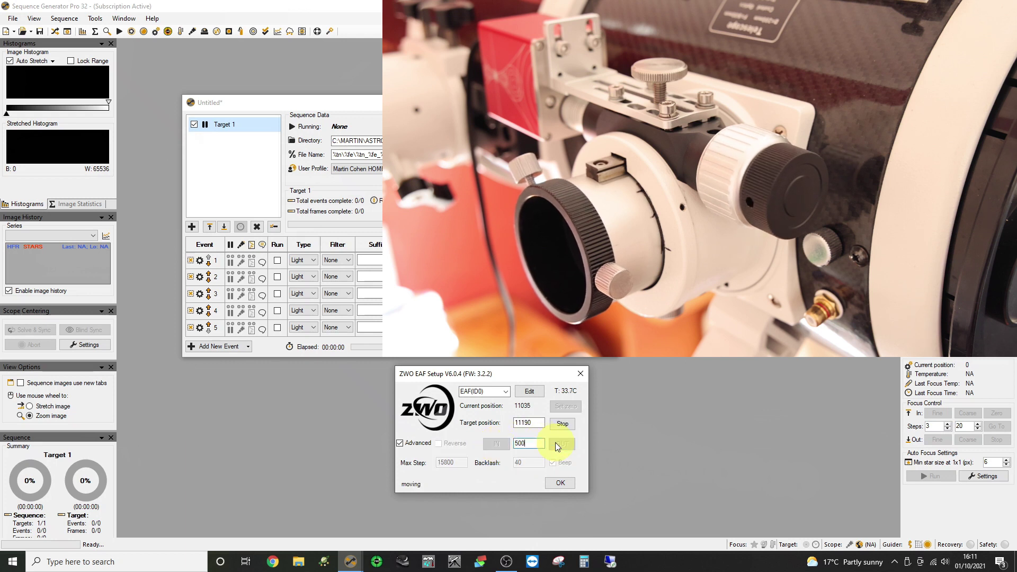